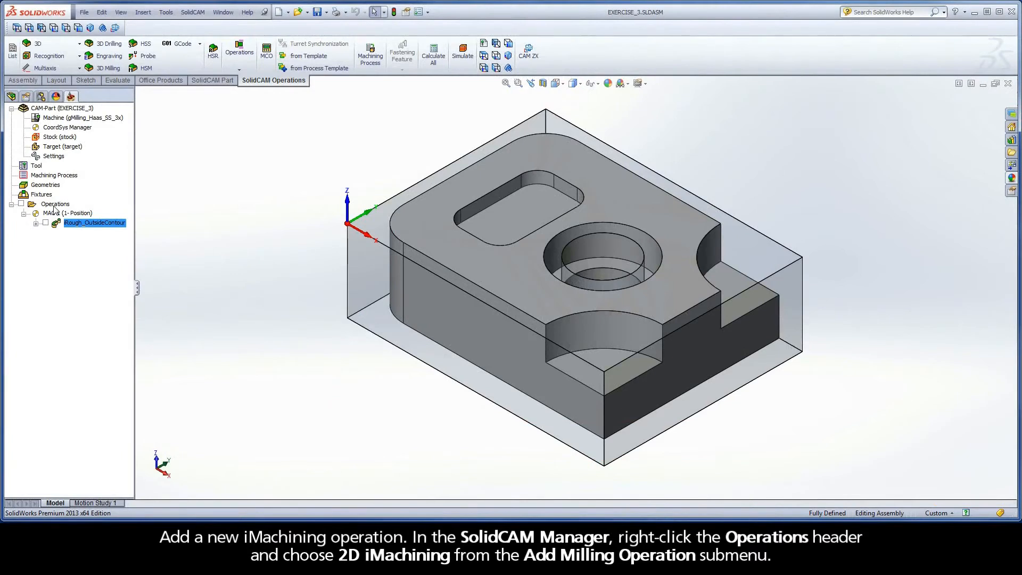
Step: Add a new 2D iMachining milling operation to the CAM part's operations
right_click(54, 208)
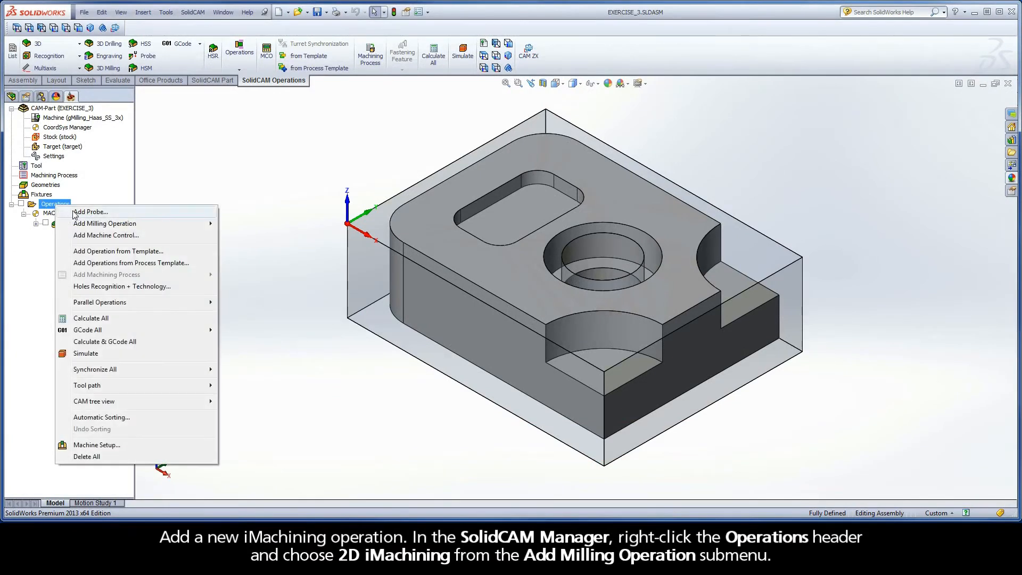
mouse_move(84, 226)
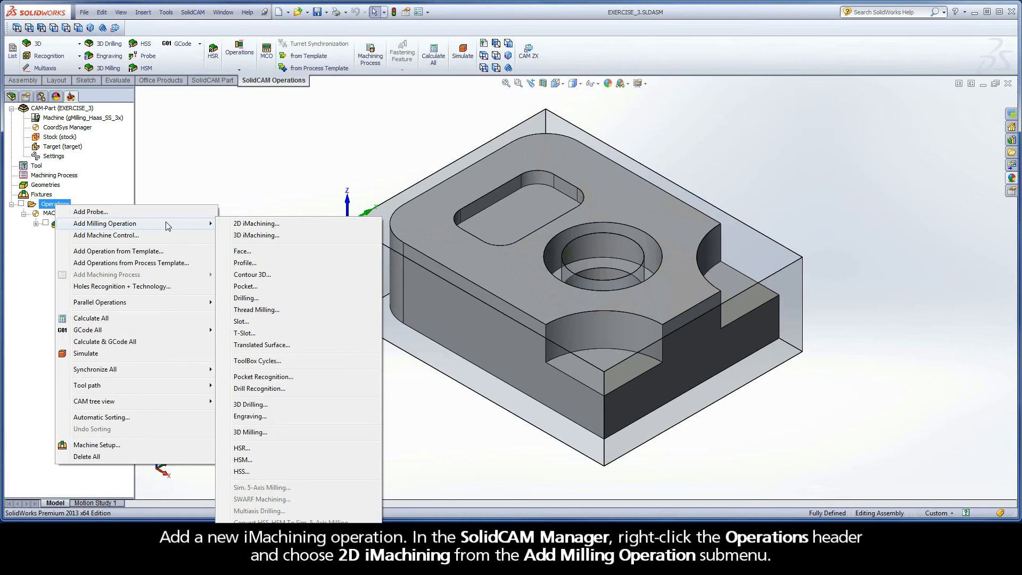
left_click(280, 224)
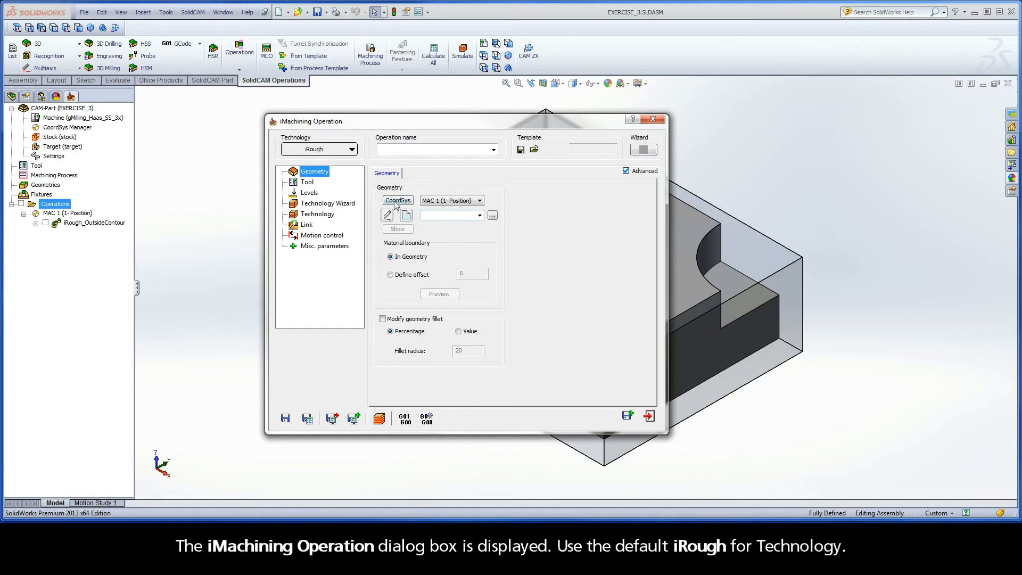
Step: Define the operation geometry as a closed chain along the top edge of the rounded rectangular pocket, using Auto-constant Z
left_click(407, 216)
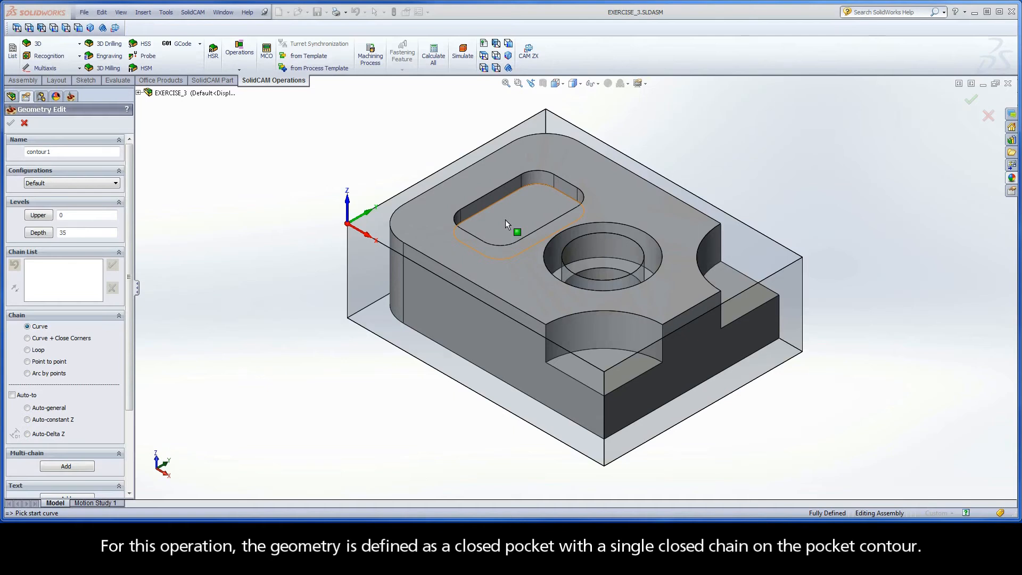
left_click(507, 183)
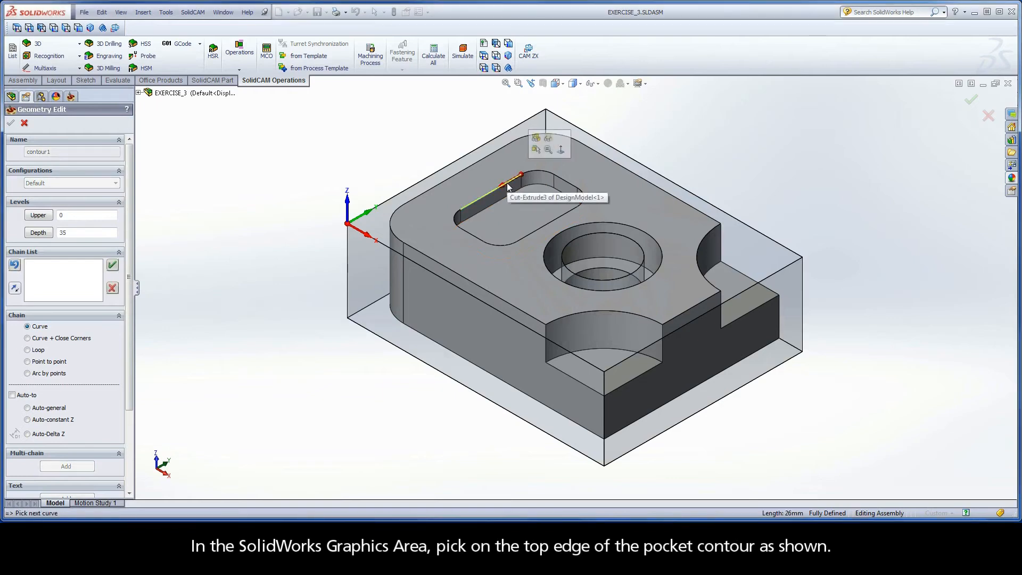
left_click(45, 420)
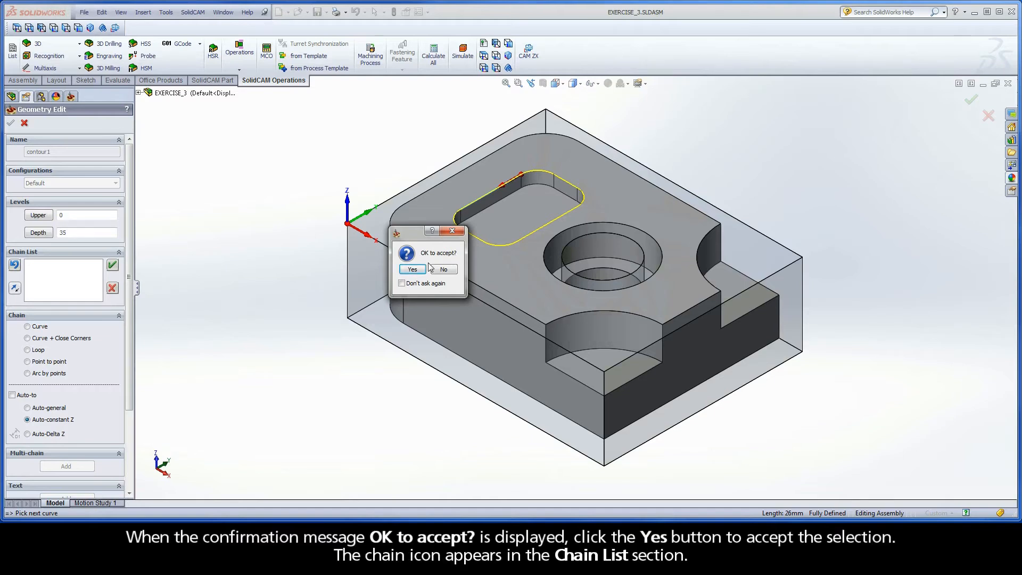
left_click(413, 268)
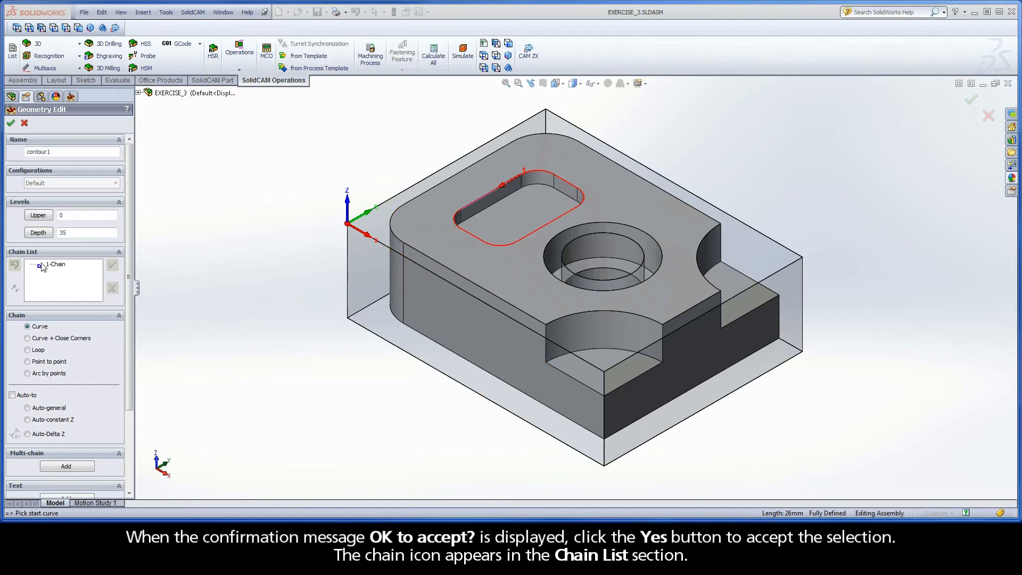
left_click(64, 266)
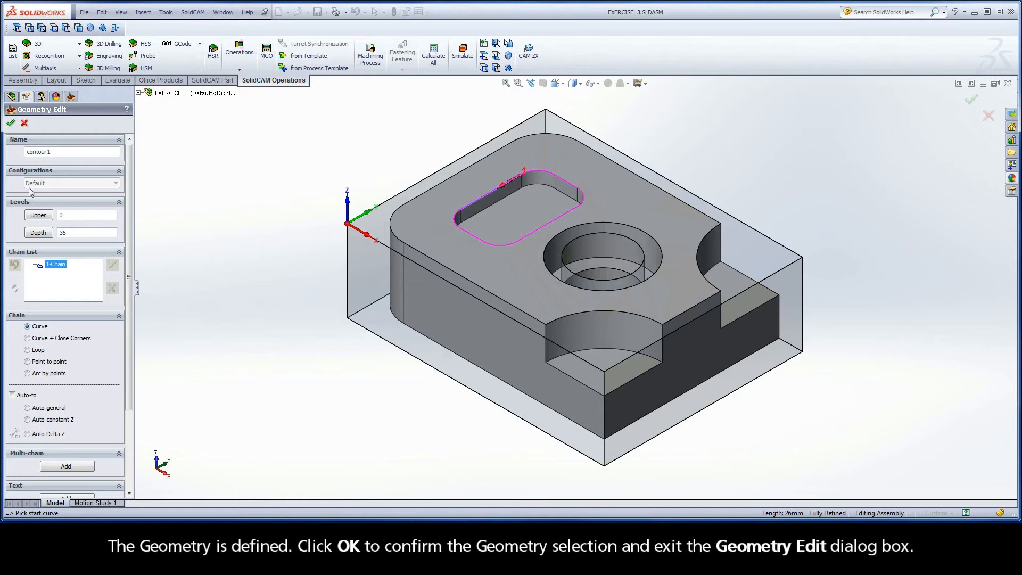
left_click(10, 125)
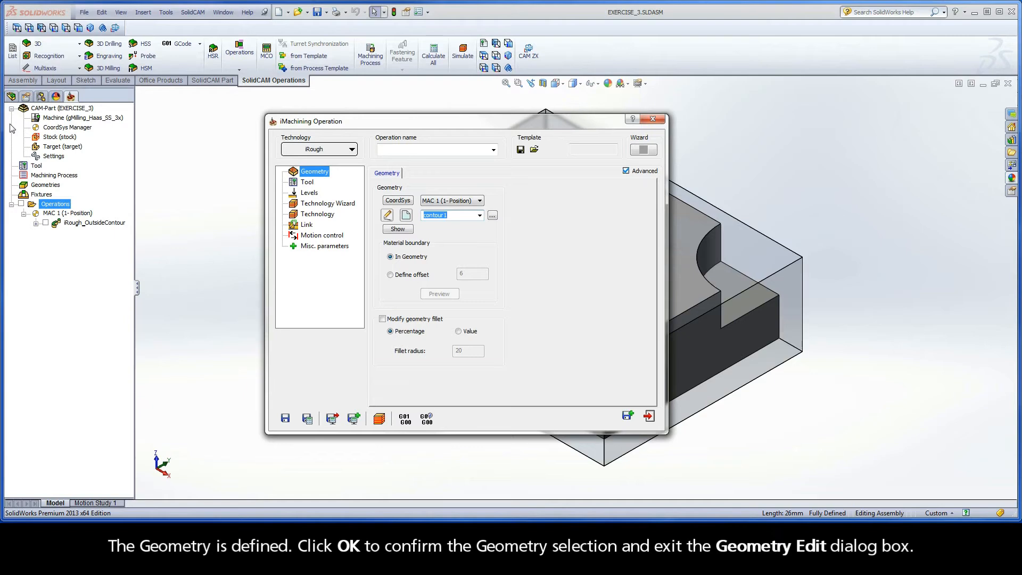
Step: Assign the existing 12 mm diameter end mill with 24 mm cutting length to the operation
left_click(308, 183)
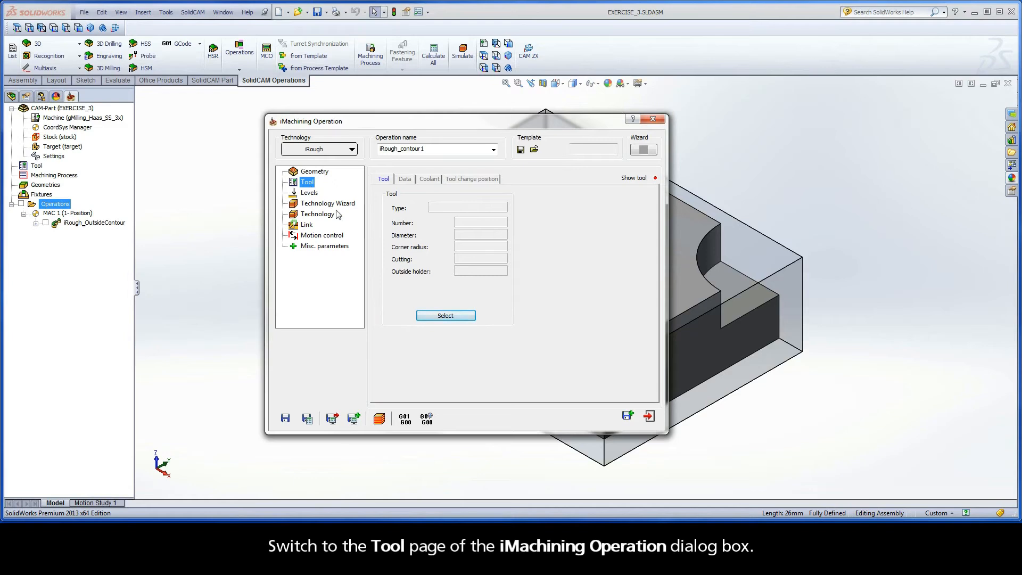
left_click(445, 318)
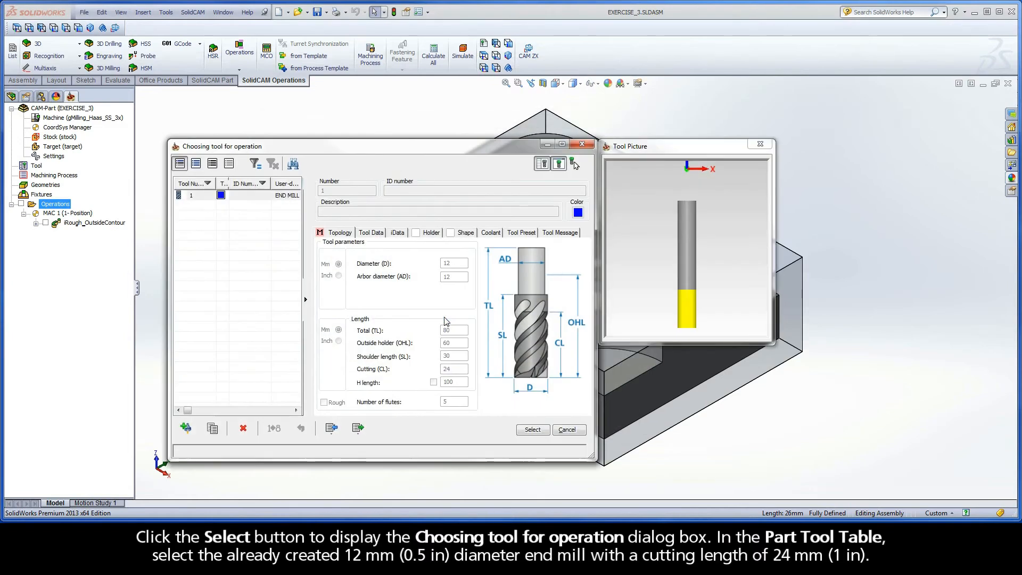
left_click(263, 196)
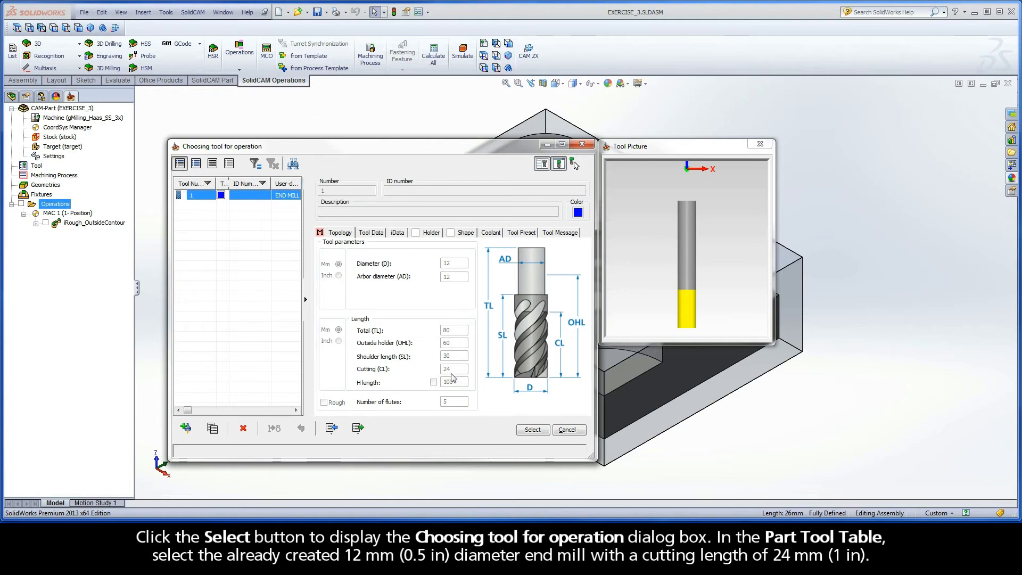
left_click(533, 430)
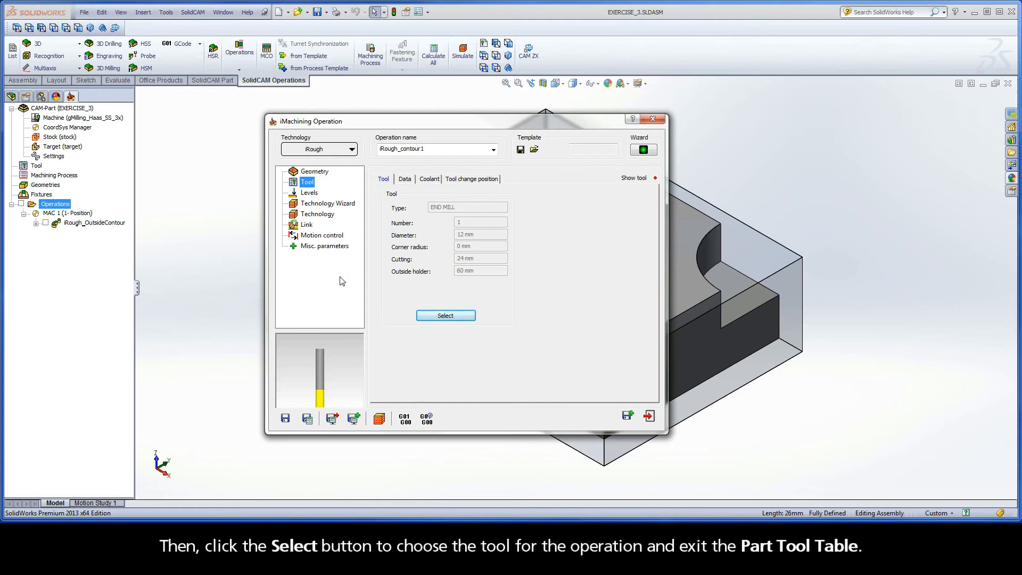
Step: Define the operation's upper milling level from the top face of the target model
left_click(308, 193)
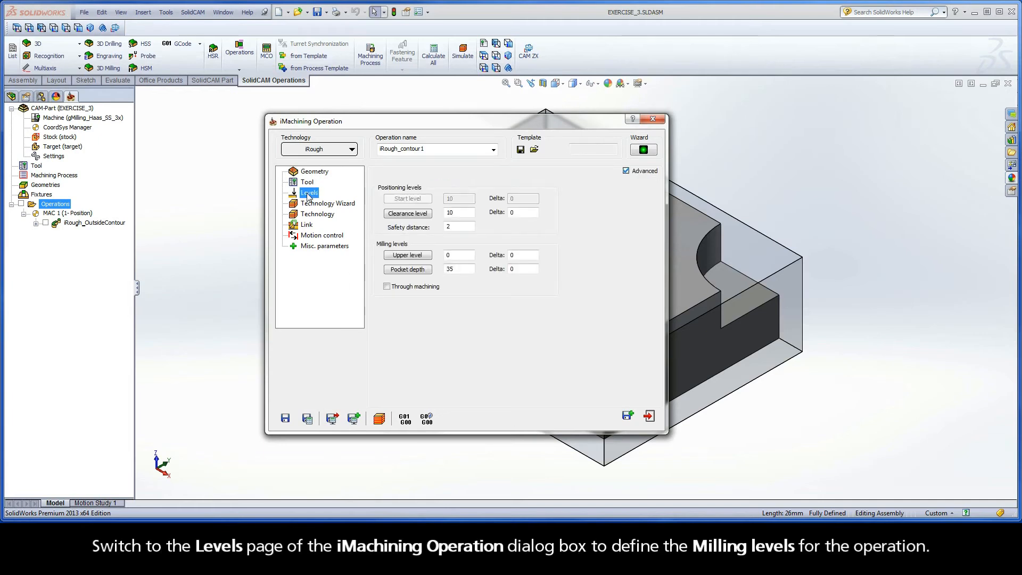
left_click(408, 257)
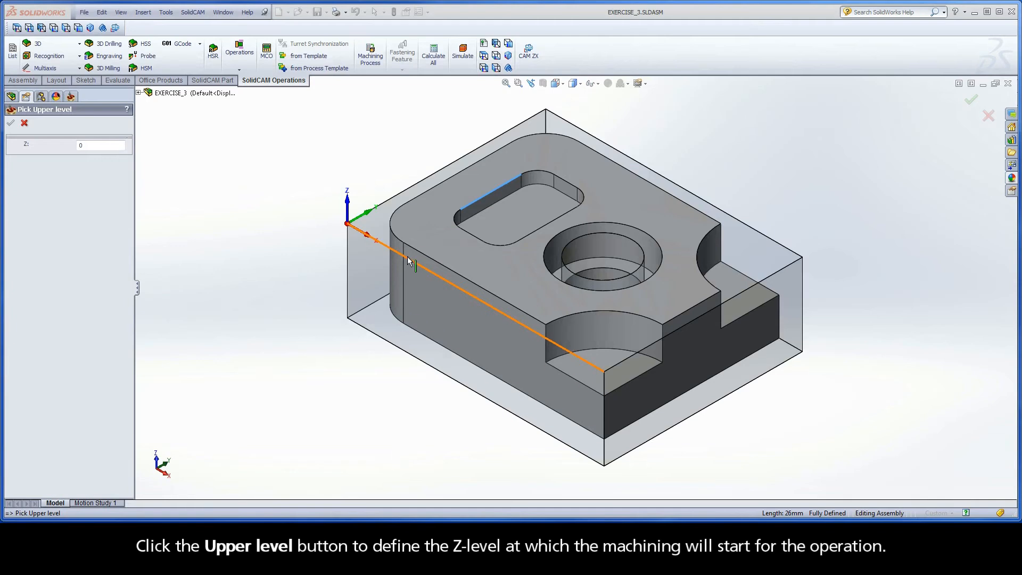
left_click(422, 222)
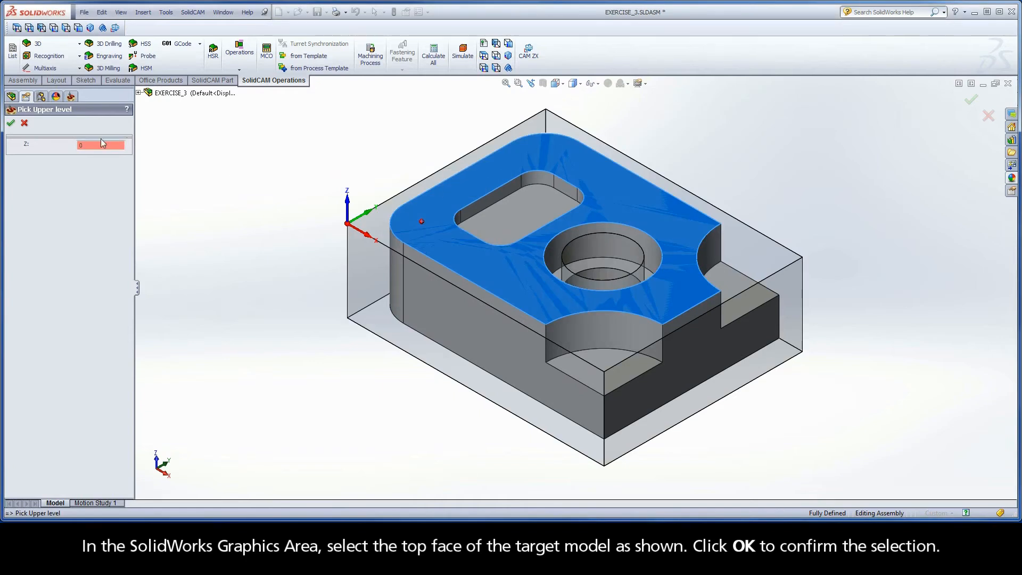
left_click(11, 124)
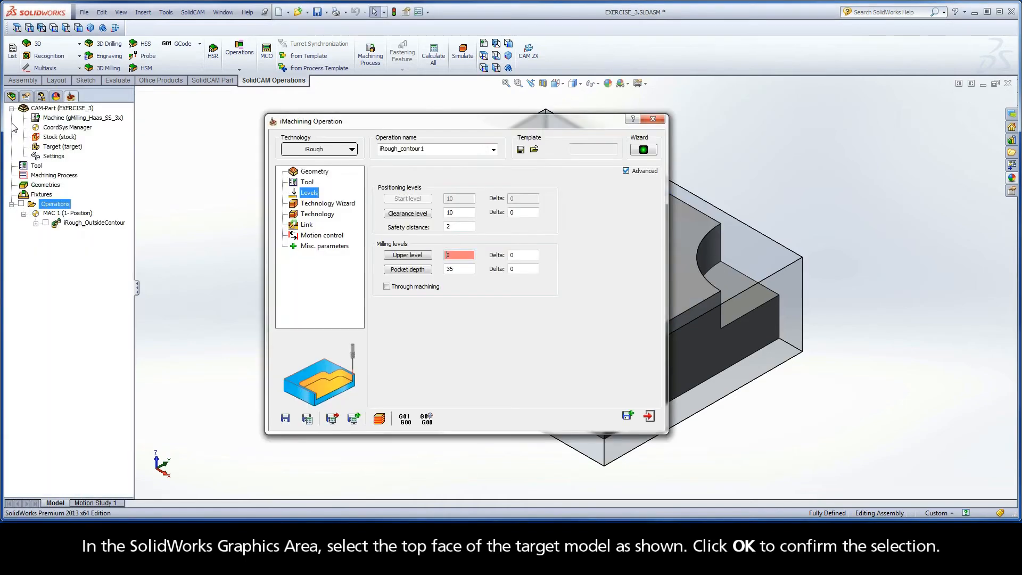
Step: Define the pocket depth from the bottom face of the closed rectangular pocket
left_click(407, 270)
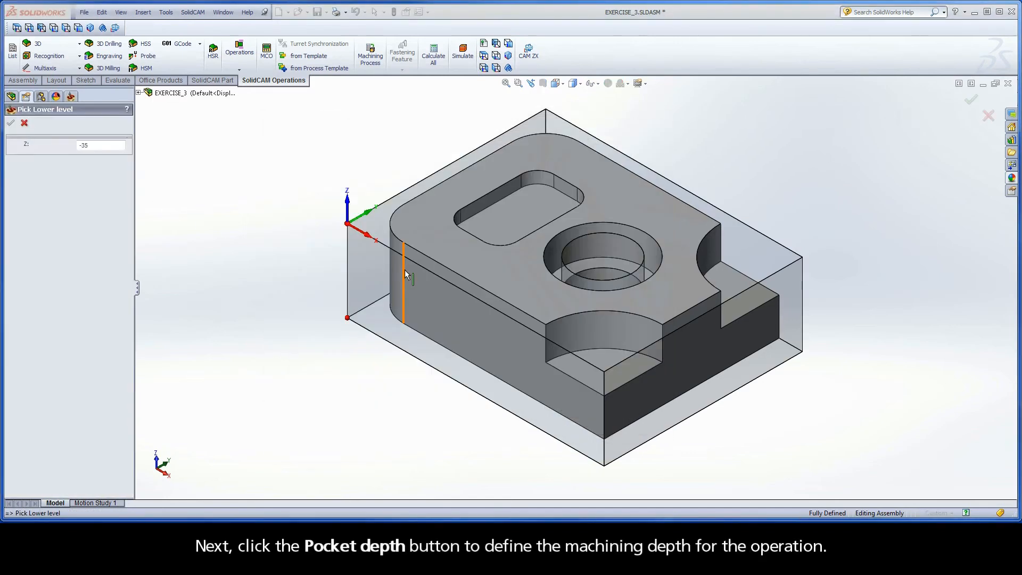
left_click(509, 219)
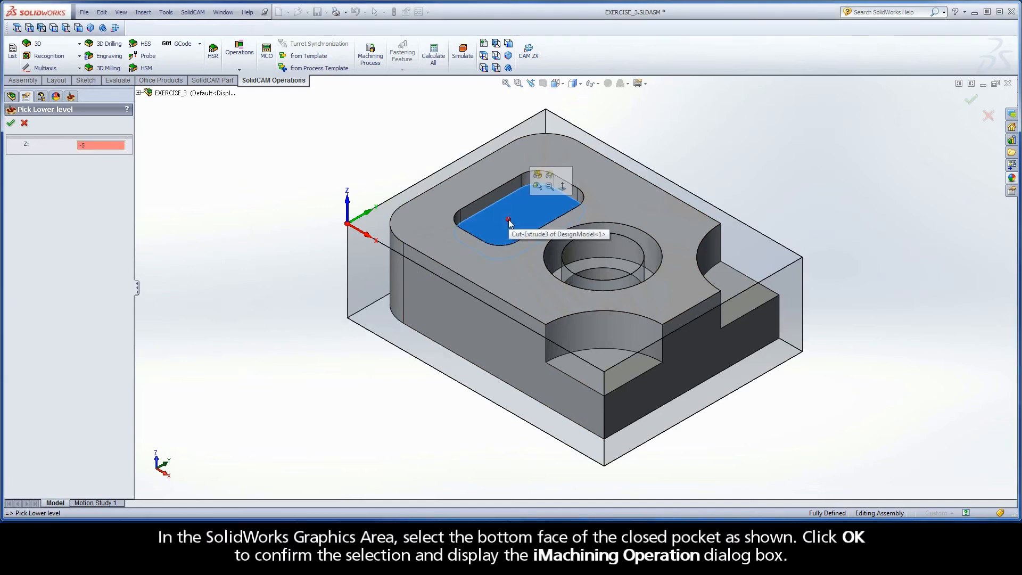
left_click(10, 123)
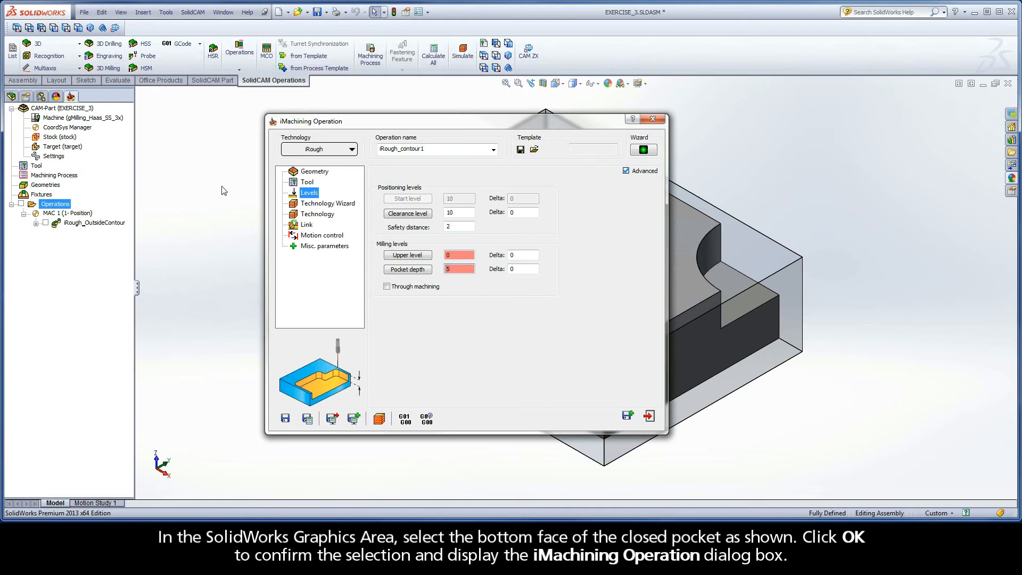
Step: Check the Technology Wizard's step down, and view the Default and Slice configurations of the Endmill-5Flute-45Degree-5mmDepth model to examine tool contact points
left_click(326, 206)
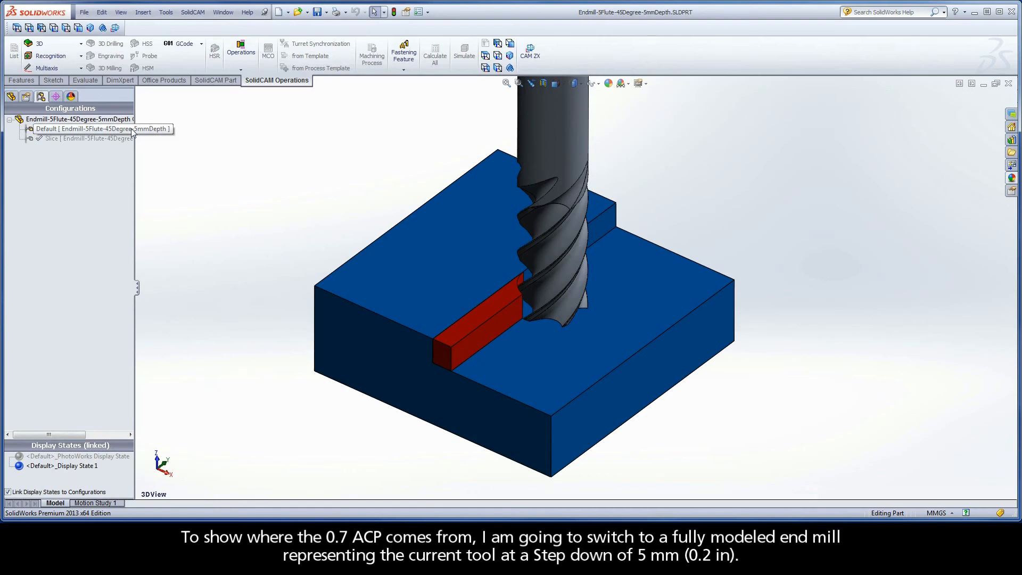
left_click(133, 133)
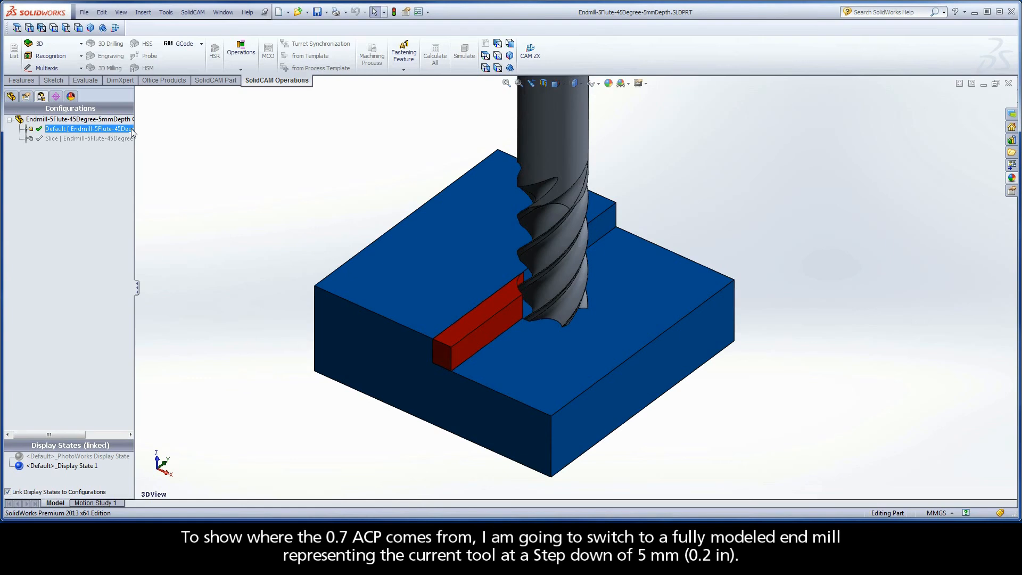
right_click(142, 129)
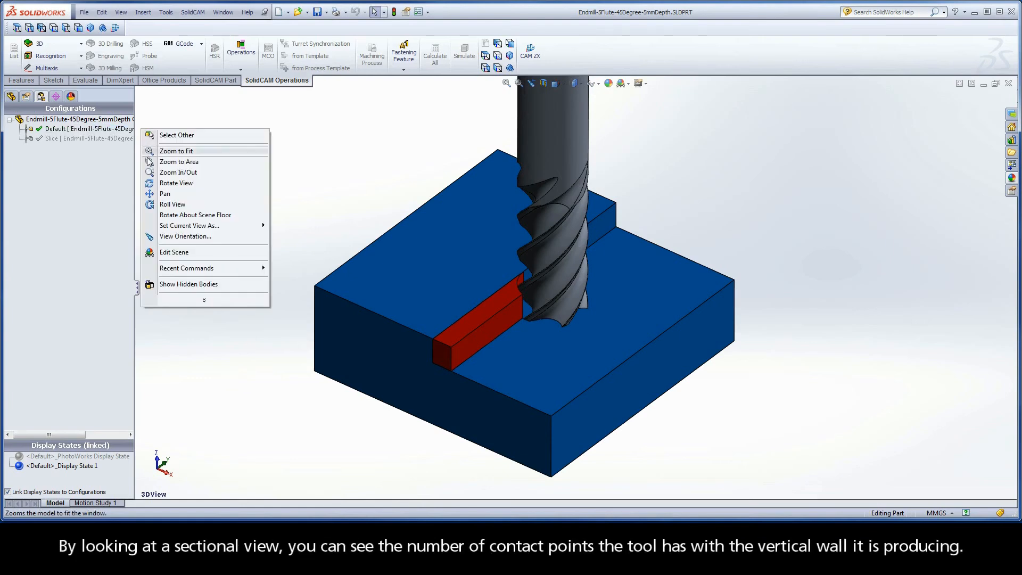
left_click(149, 236)
double_click(151, 249)
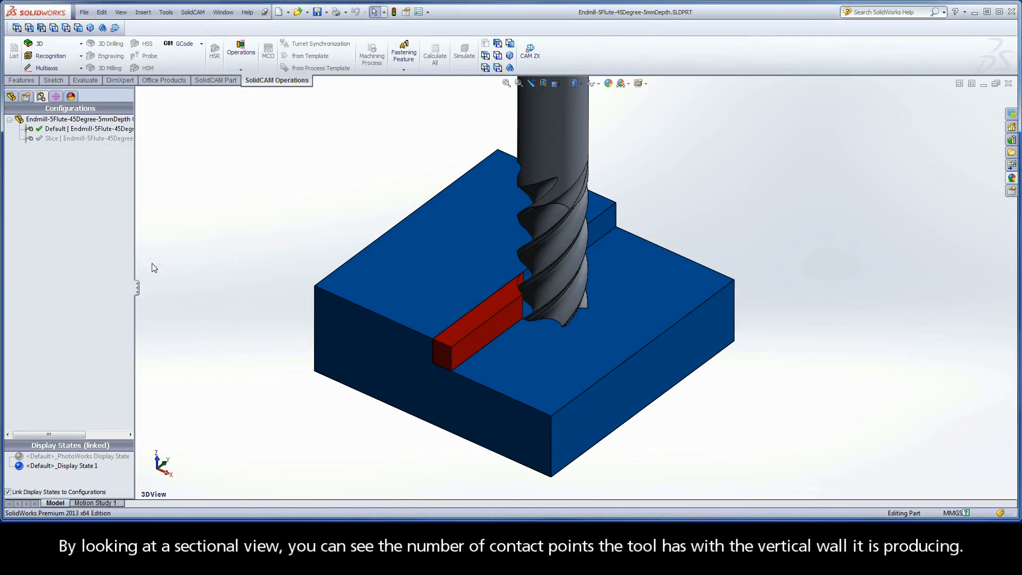
double_click(129, 139)
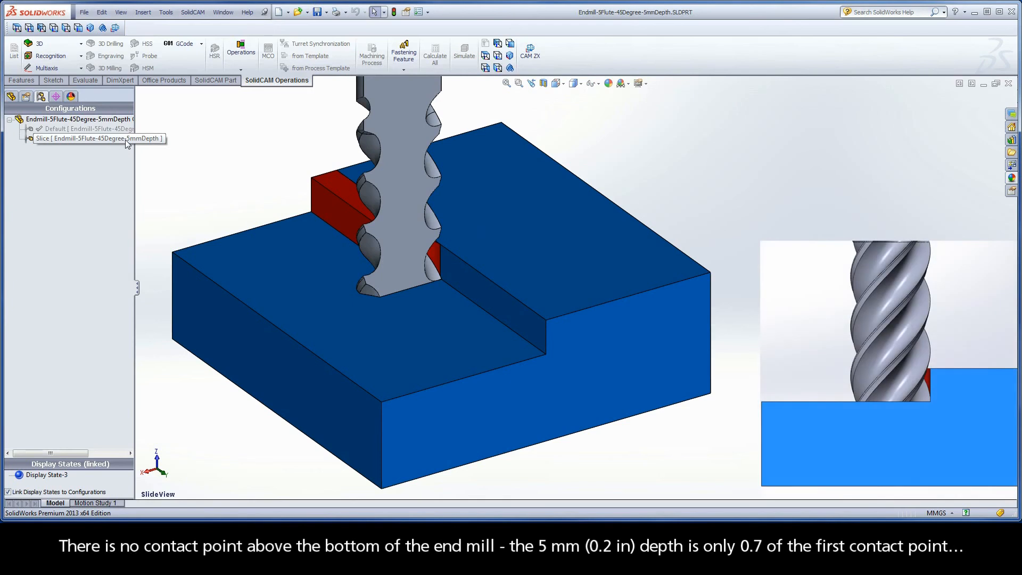
left_click(126, 140)
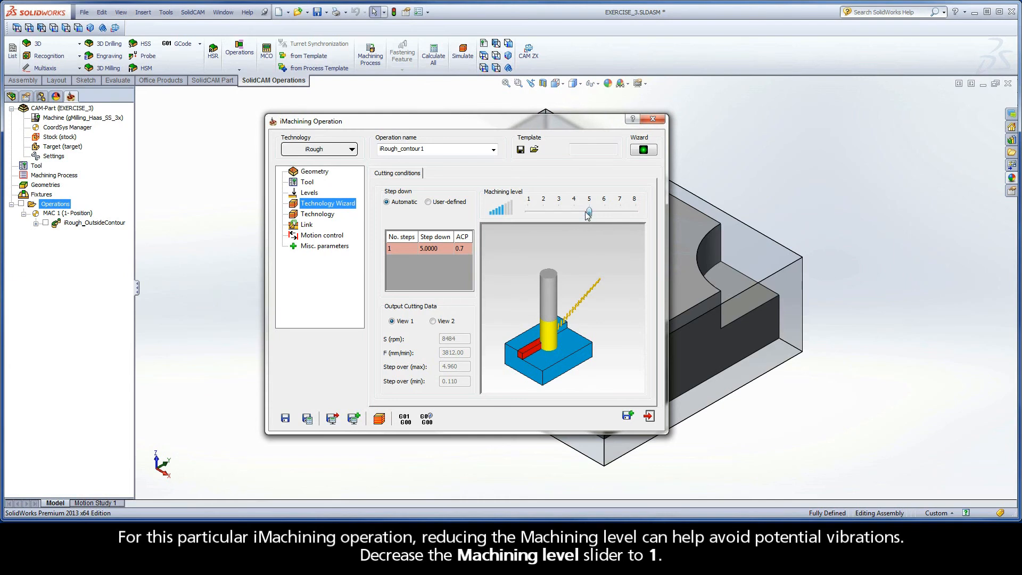
Step: Reduce the operation's machining level to 1, and review the wall offset and link settings
left_click_drag(590, 213, 534, 213)
left_click(317, 214)
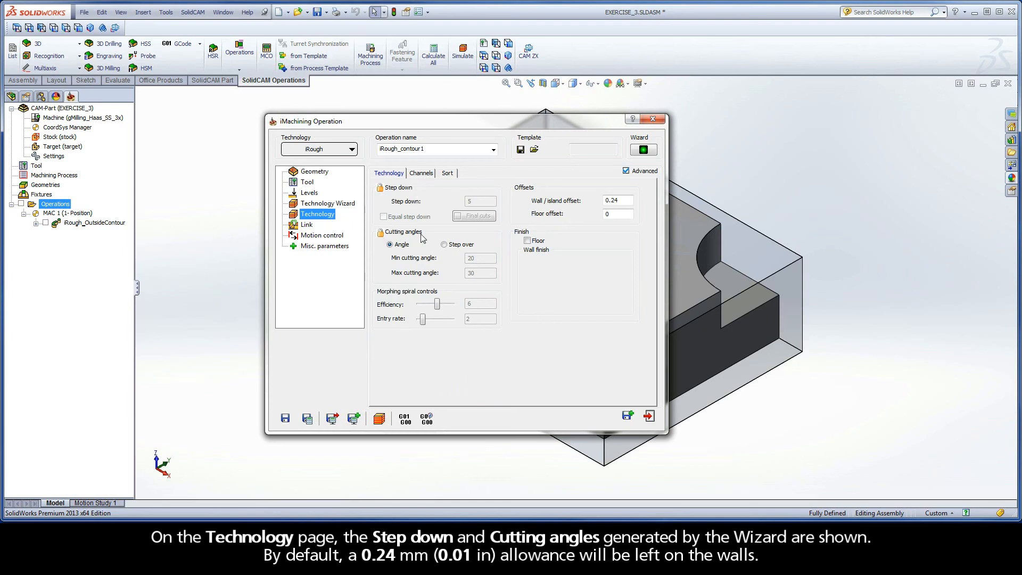
left_click_drag(632, 201, 599, 205)
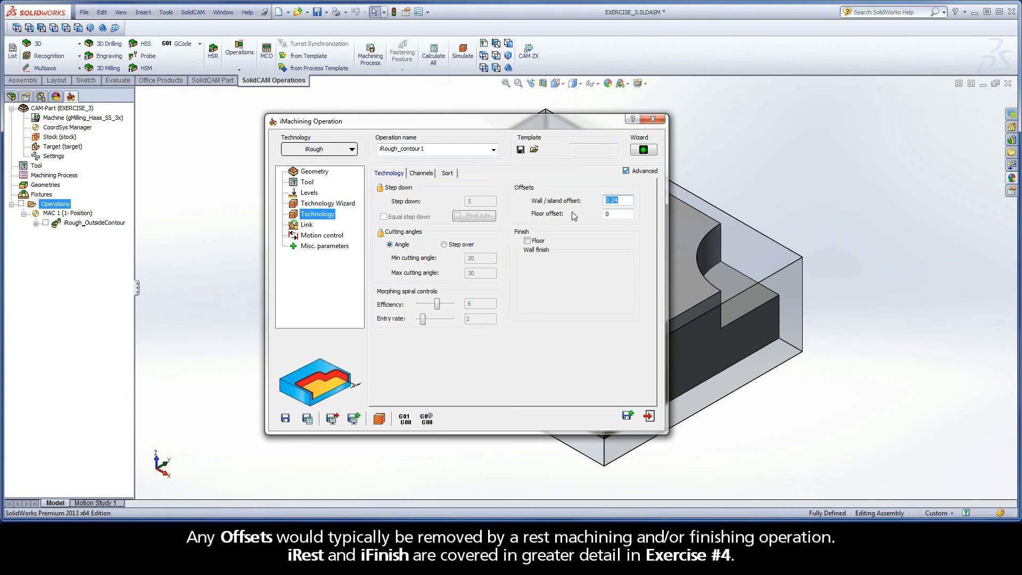
left_click(307, 226)
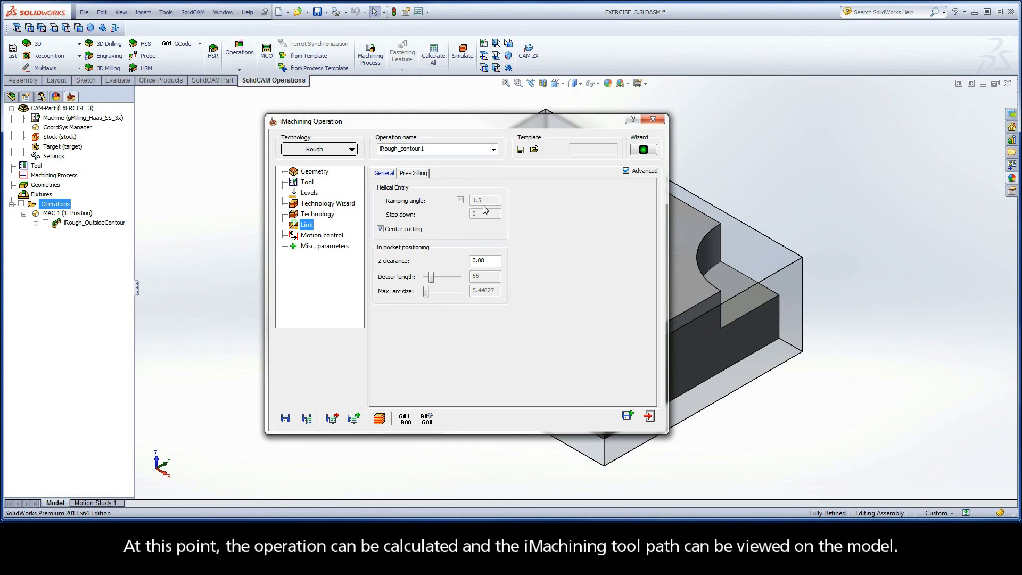
Step: Name the operation iRough_PocketRecess, and save and calculate its tool path
left_click(421, 150)
left_click_drag(425, 149, 402, 149)
type("PocketRecess")
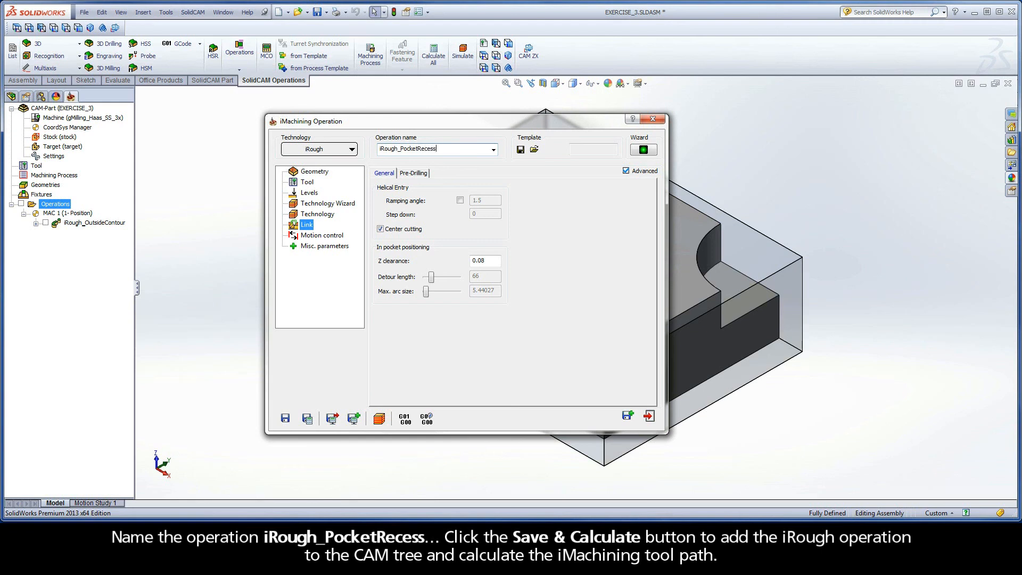
left_click(307, 419)
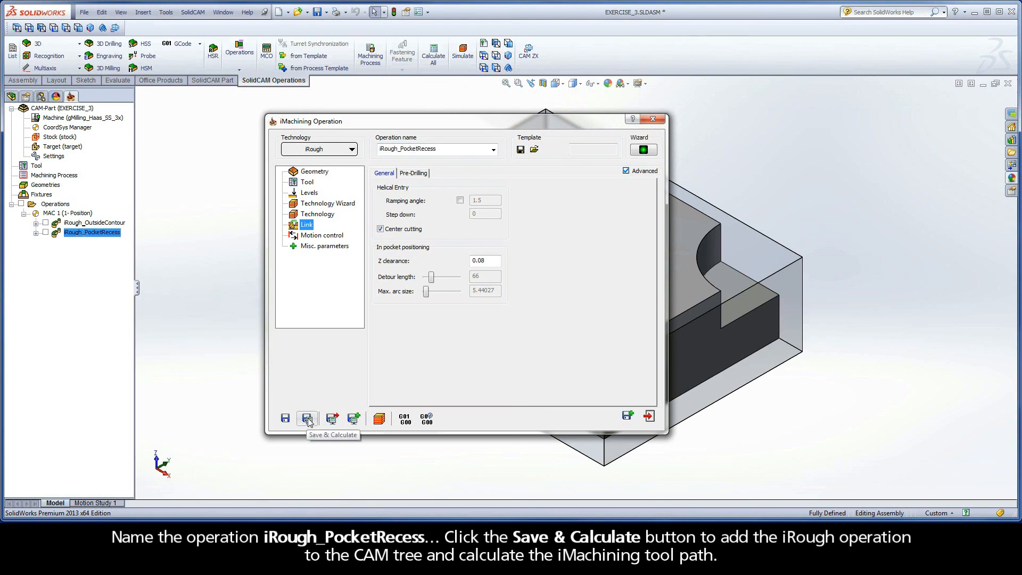
Step: Play the tool path simulation in Host CAD mode, and close both the simulation and the operation settings
left_click(378, 420)
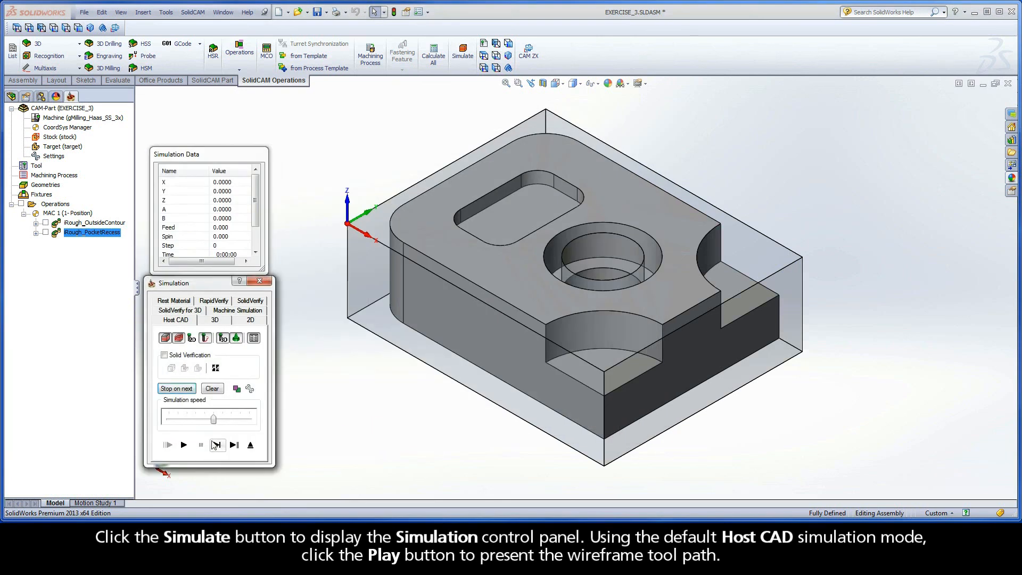
left_click(184, 445)
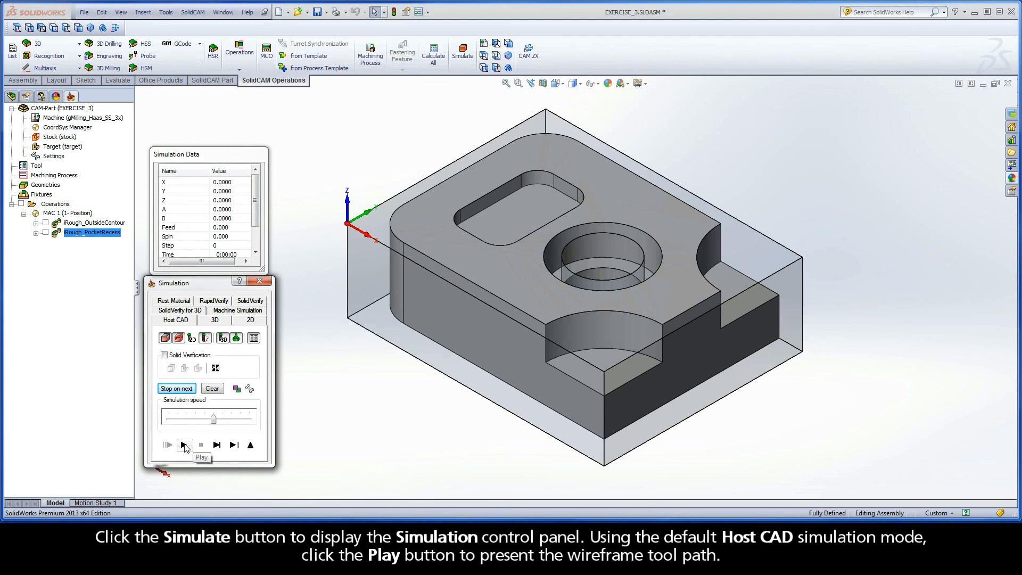
left_click(184, 444)
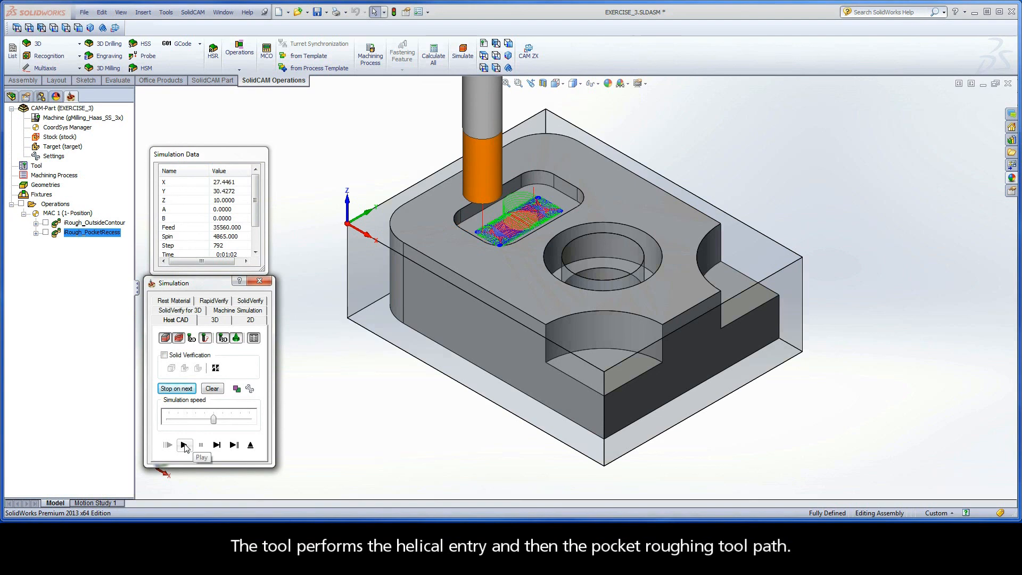
left_click(251, 447)
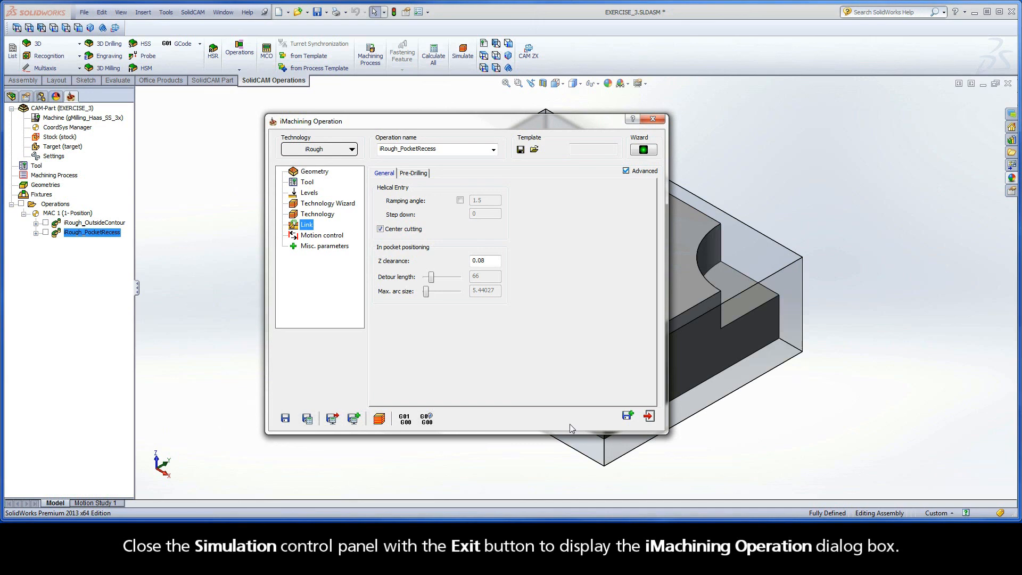
left_click(649, 417)
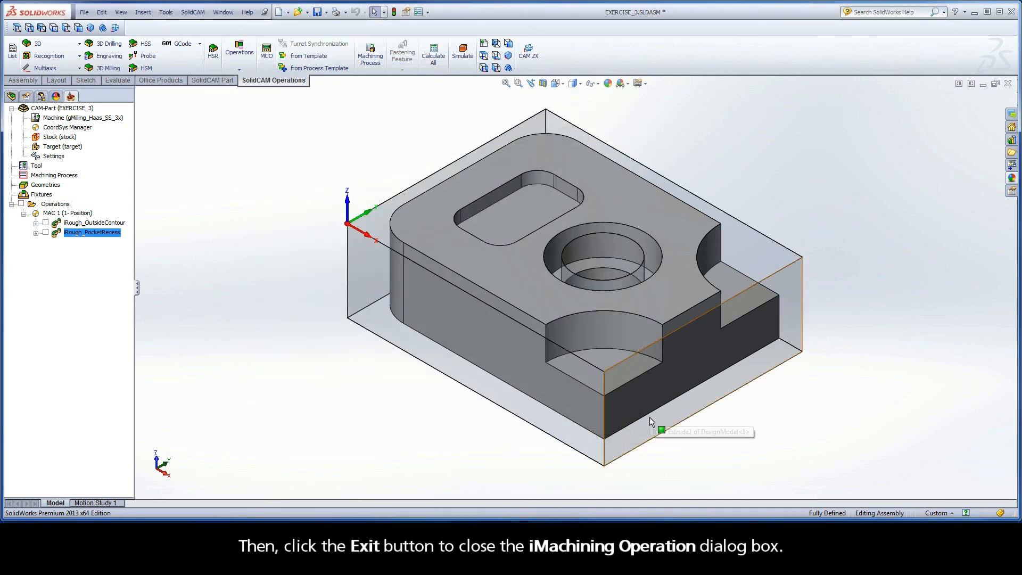